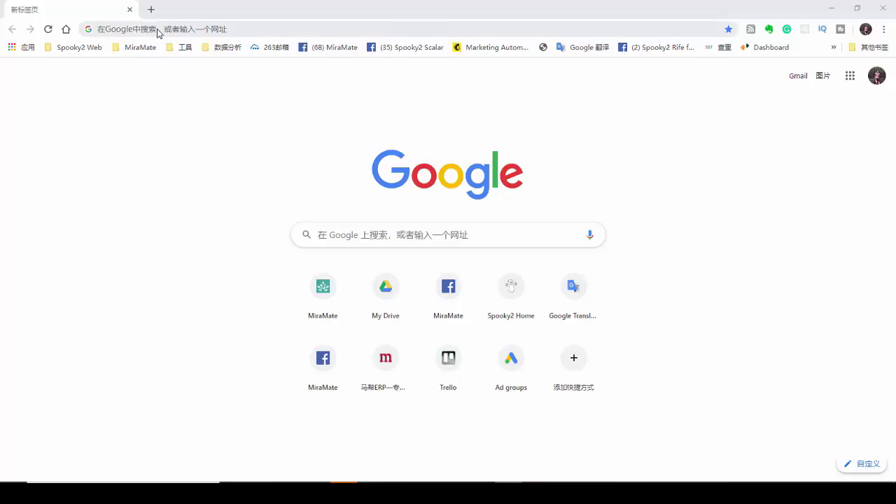
- Load spooky2.com in Chrome to reach the Spooky2 Software & Documents downloads page
{"action": "type", "text": "spooky2.com"}
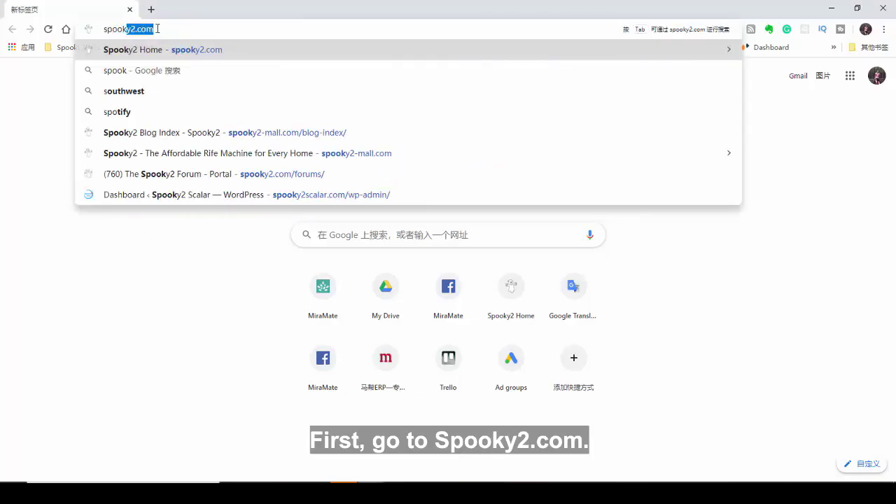
{"action": "key", "text": "Return"}
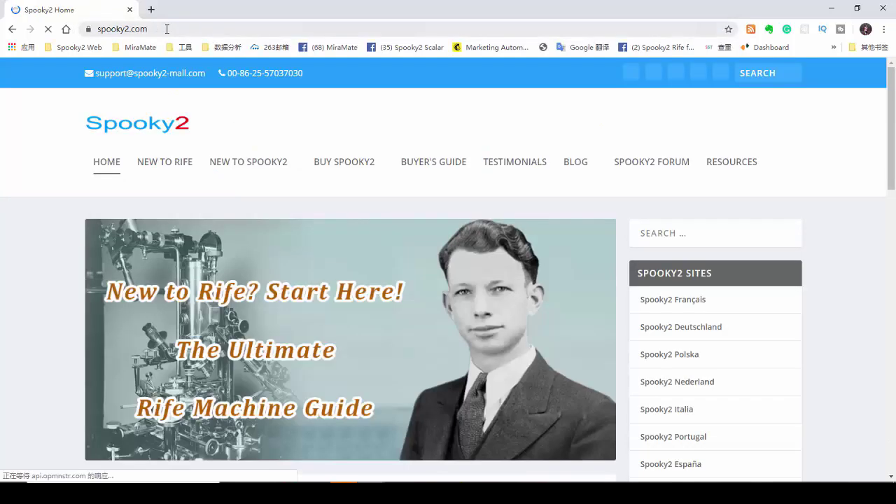
{"action": "mouse_move", "coordinate": [733, 163]}
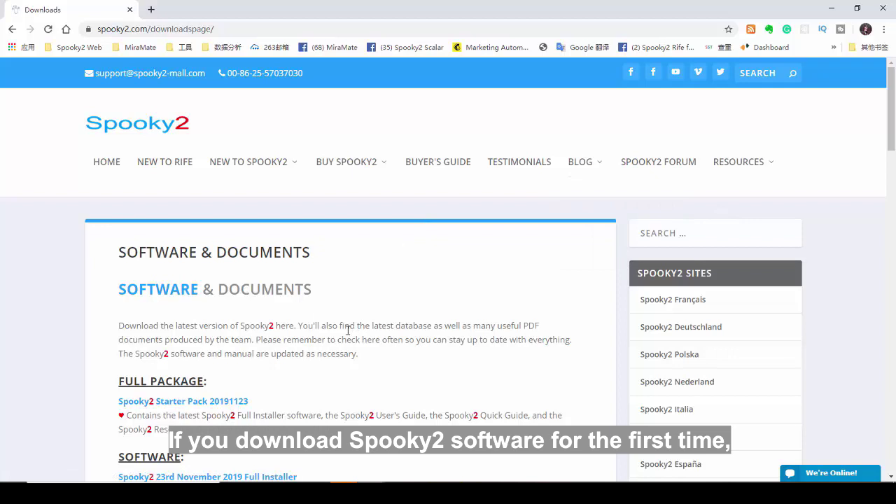
- Download Spooky2_Starter_Pack_20191123.zip and show it in its download folder
{"action": "scroll", "coordinate": [343, 333], "scroll_direction": "down", "scroll_amount": 3}
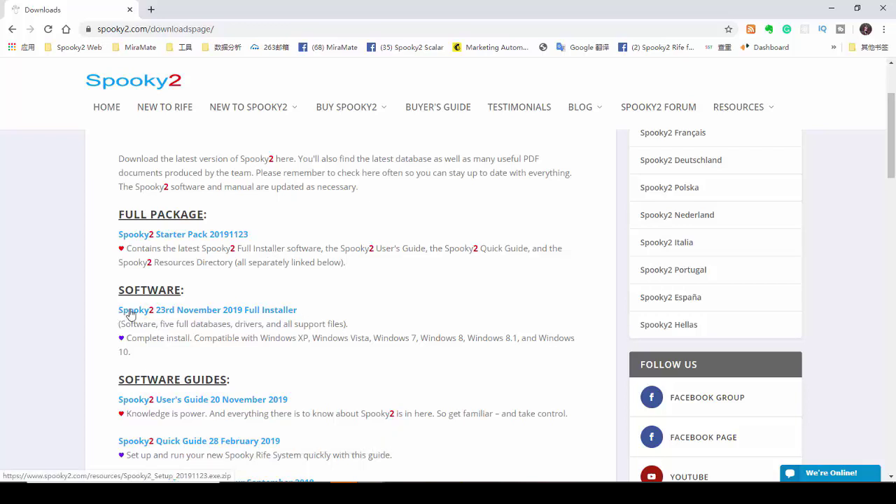
{"action": "left_click", "coordinate": [208, 238]}
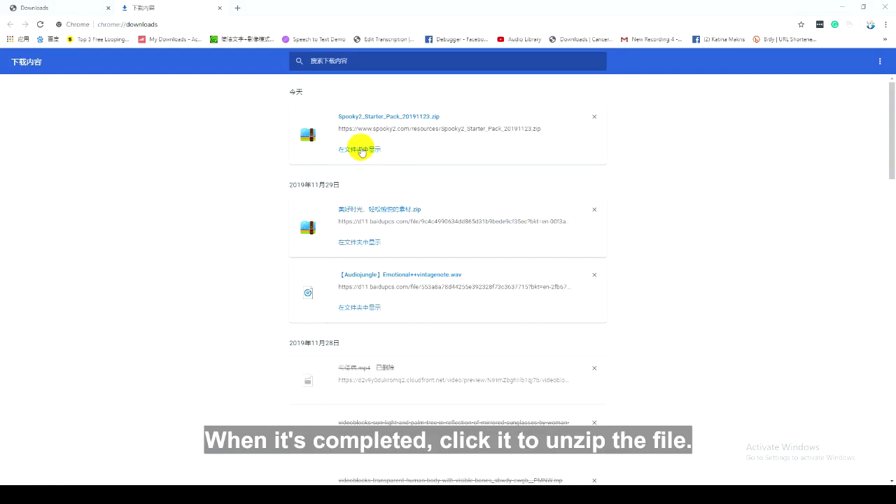
{"action": "left_click", "coordinate": [361, 149]}
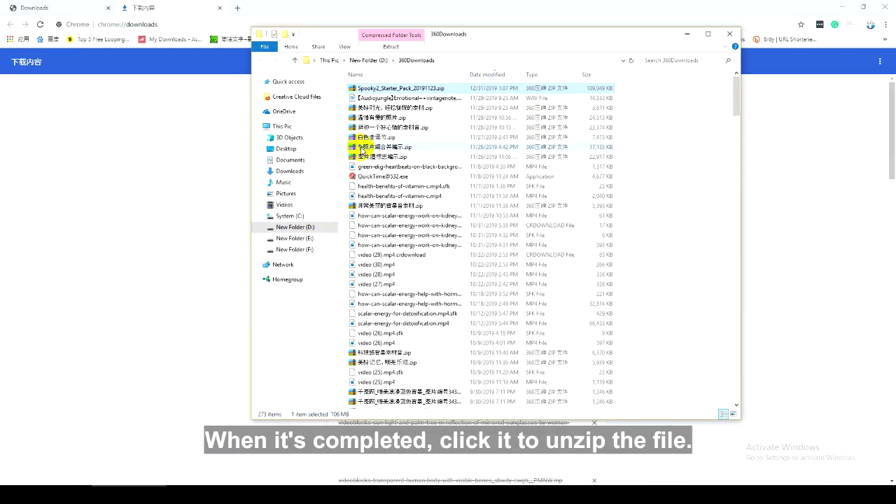
- Open the starter pack zip in 360Zip and run Spooky2_Setup_20191123.exe from its folder
{"action": "double_click", "coordinate": [393, 89]}
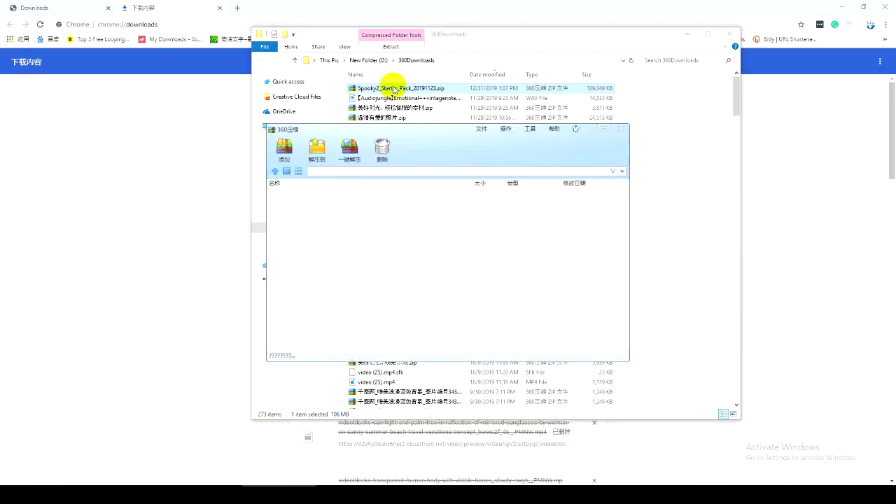
{"action": "left_click", "coordinate": [689, 35]}
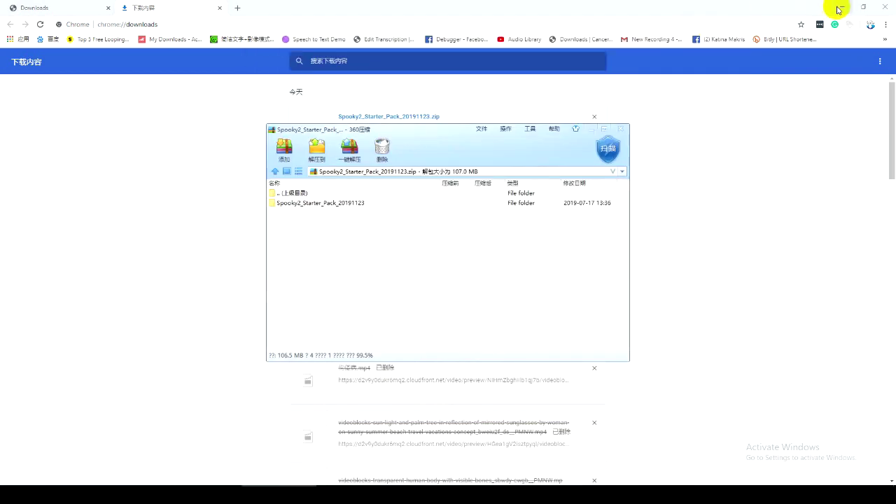
{"action": "left_click", "coordinate": [841, 9]}
{"action": "double_click", "coordinate": [320, 205]}
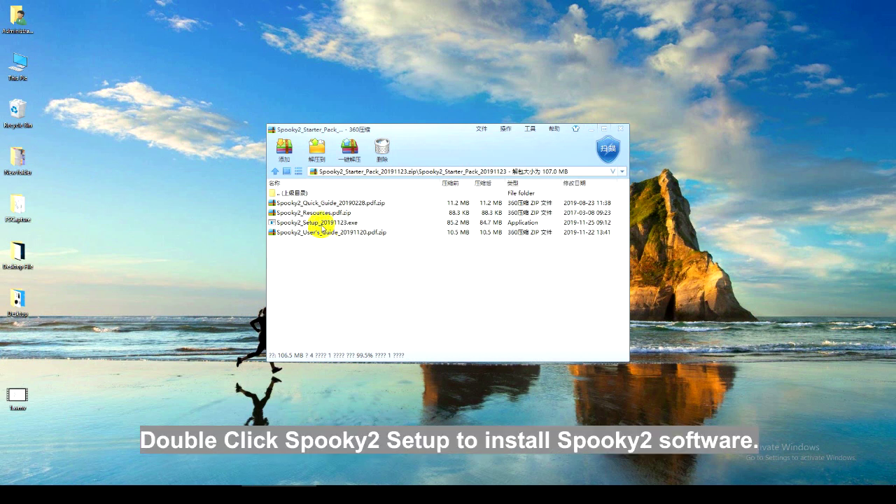
{"action": "double_click", "coordinate": [321, 222]}
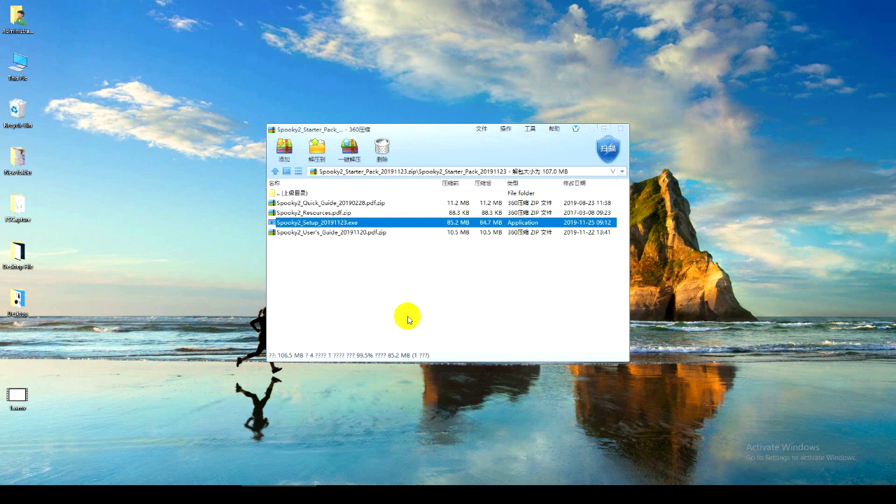
- Install Spooky2 into C:\Spooky2, accepting the licence and keeping the previous installation
{"action": "left_click", "coordinate": [590, 128]}
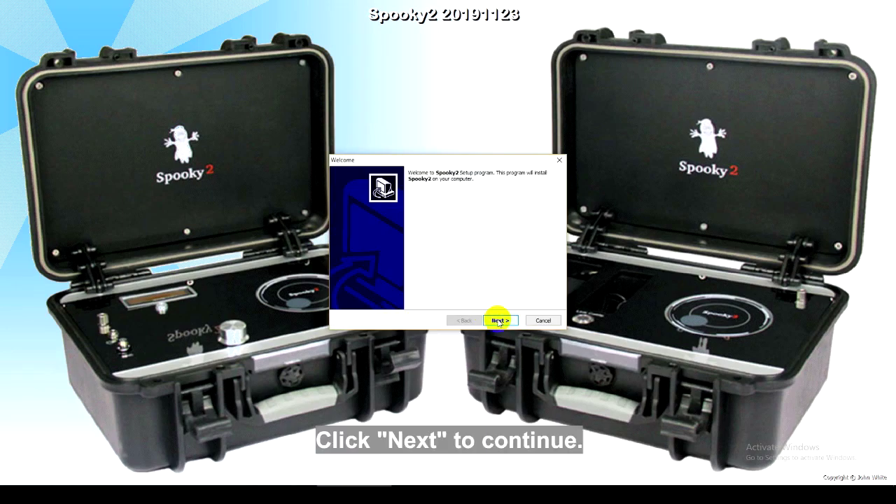
{"action": "left_click", "coordinate": [496, 320]}
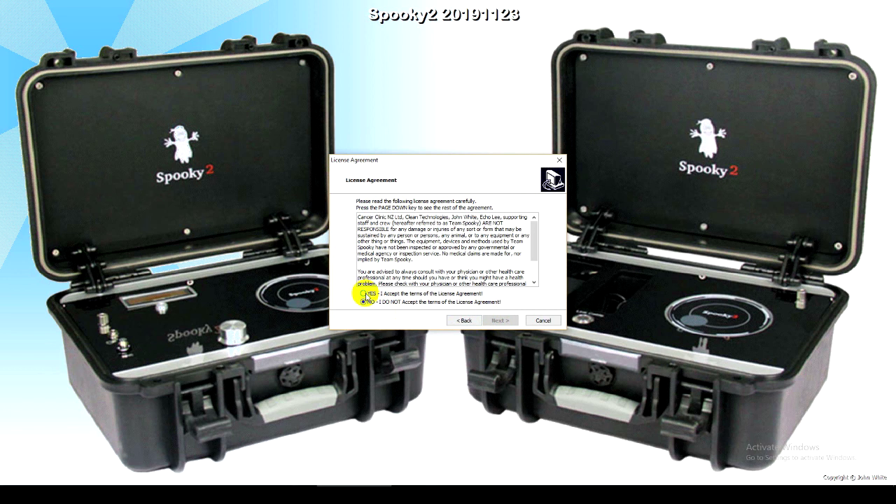
{"action": "left_click", "coordinate": [362, 293]}
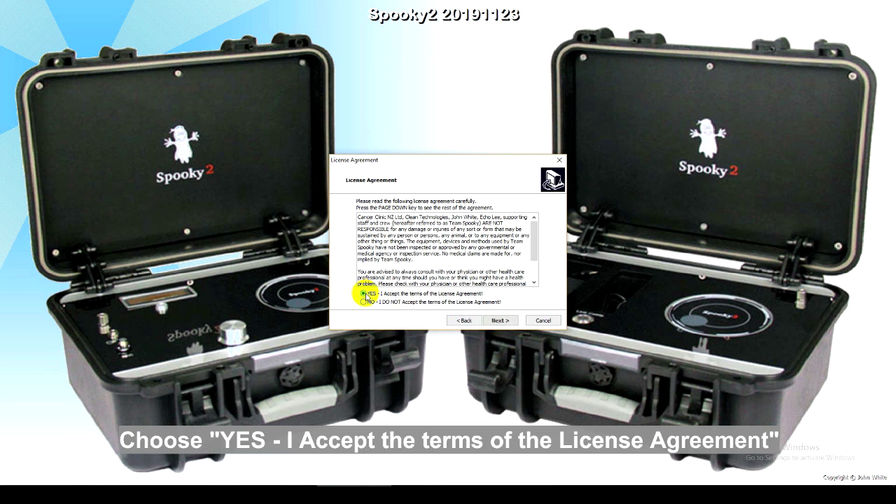
{"action": "left_click", "coordinate": [494, 319]}
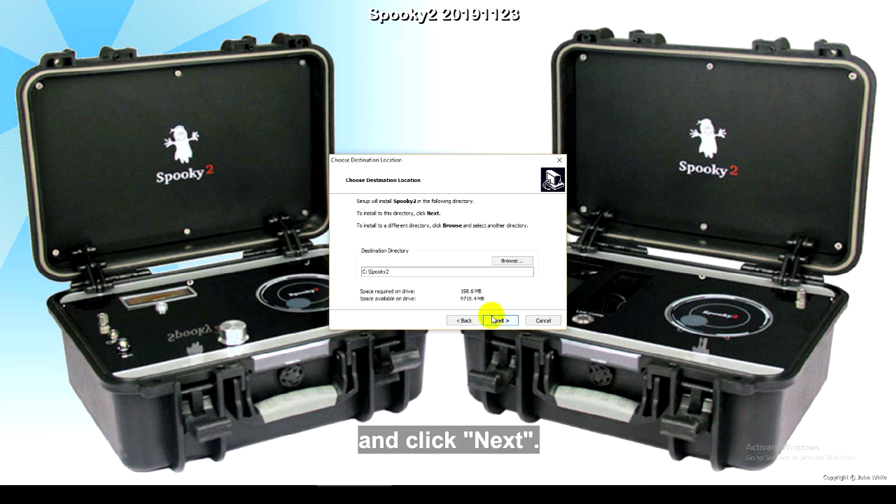
{"action": "left_click", "coordinate": [494, 322]}
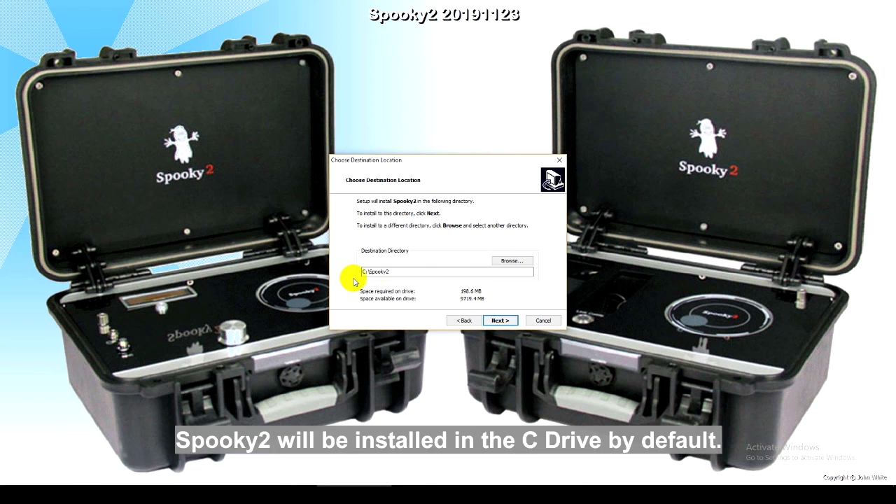
{"action": "left_click", "coordinate": [500, 320]}
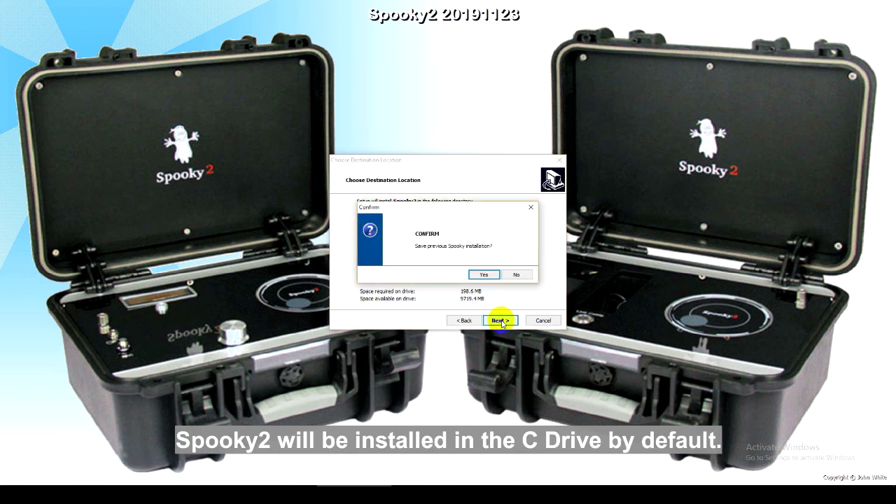
{"action": "left_click", "coordinate": [482, 276]}
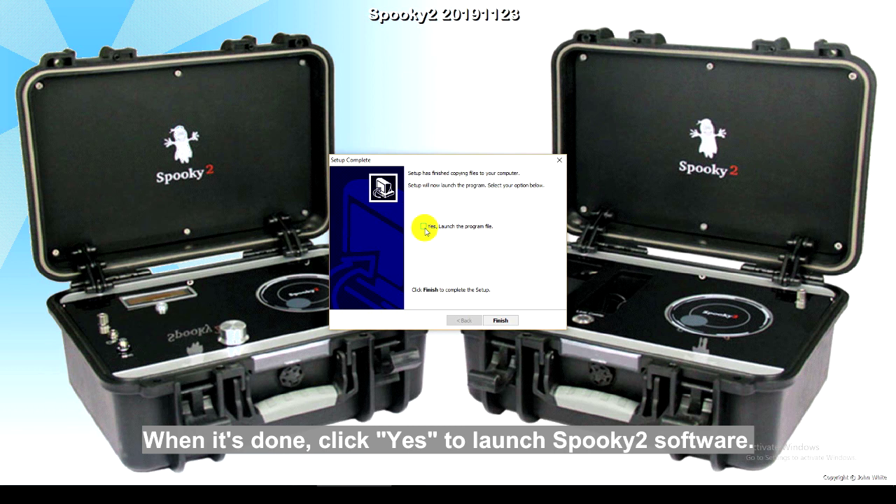
- Finish setup to launch Spooky2, then choose Yes to exit and install drivers
{"action": "left_click", "coordinate": [499, 319]}
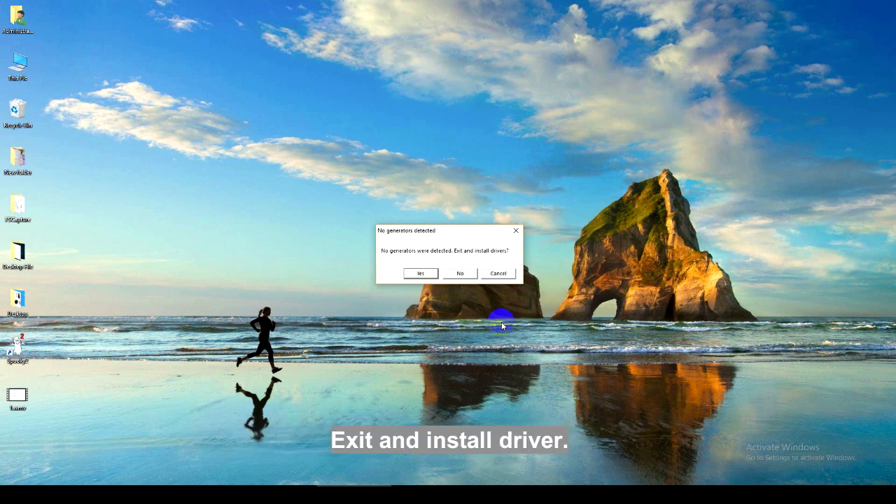
{"action": "left_click", "coordinate": [428, 276]}
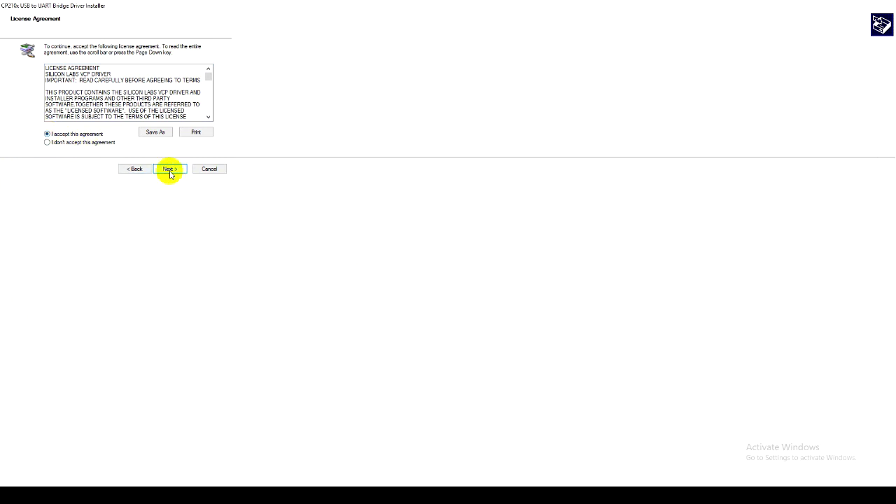
- Accept the CP210x licence and finish installing the USB to UART bridge driver
{"action": "left_click", "coordinate": [170, 172]}
{"action": "left_click", "coordinate": [170, 169]}
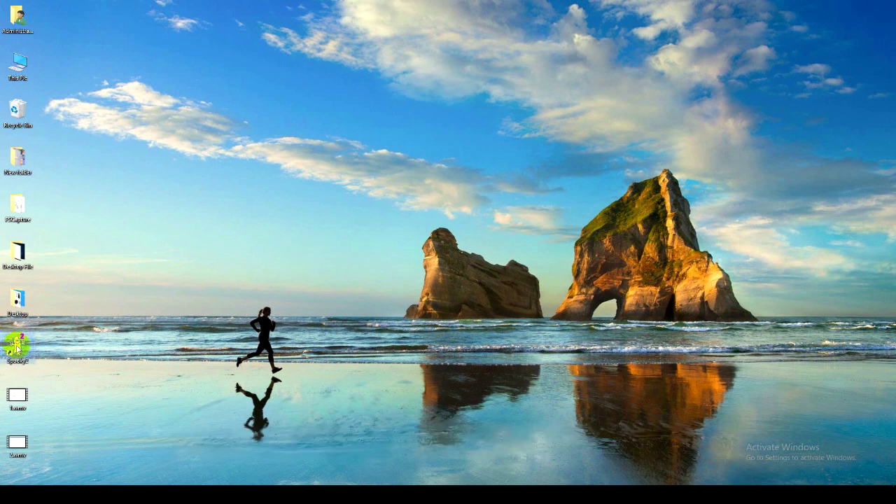
- Relaunch Spooky2 from its desktop icon, now showing one generator detected
{"action": "double_click", "coordinate": [17, 346]}
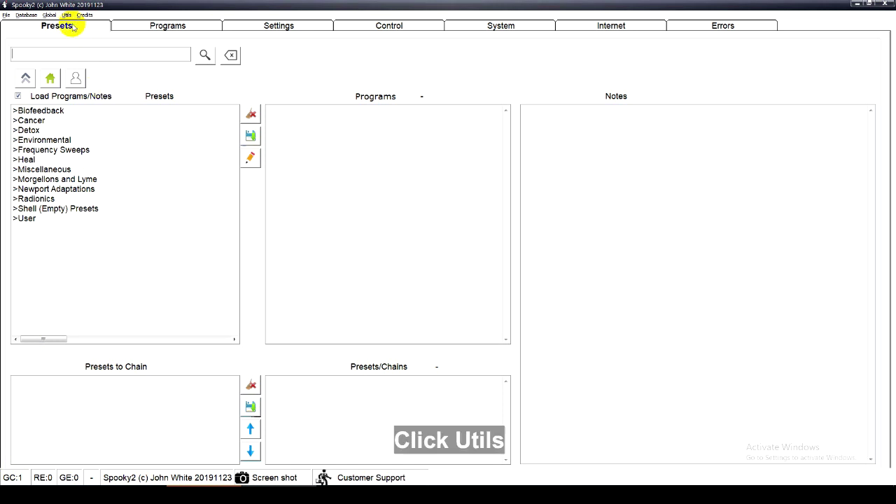
- Run Utils > Install Spooky2-XM Drivers, then Utils > Install GeneratorX Drivers (FTDI COM driver)
{"action": "left_click", "coordinate": [67, 15]}
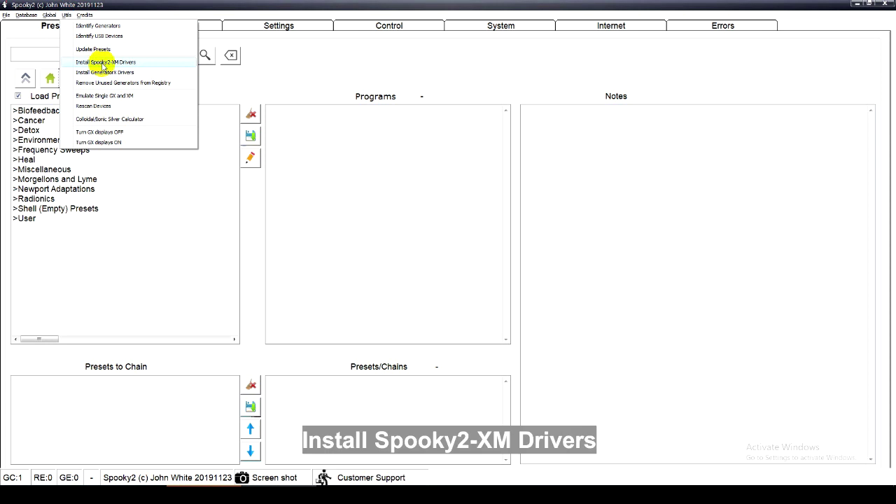
{"action": "left_click", "coordinate": [103, 62]}
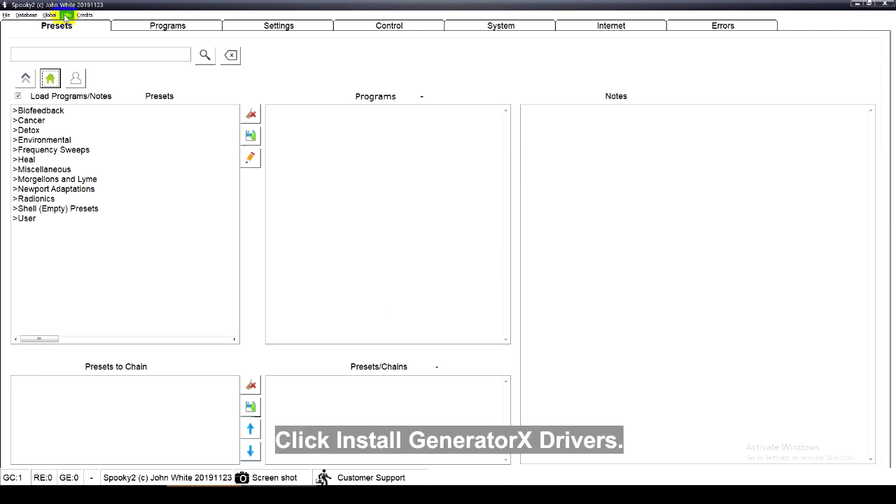
{"action": "left_click", "coordinate": [66, 15]}
{"action": "left_click", "coordinate": [108, 72]}
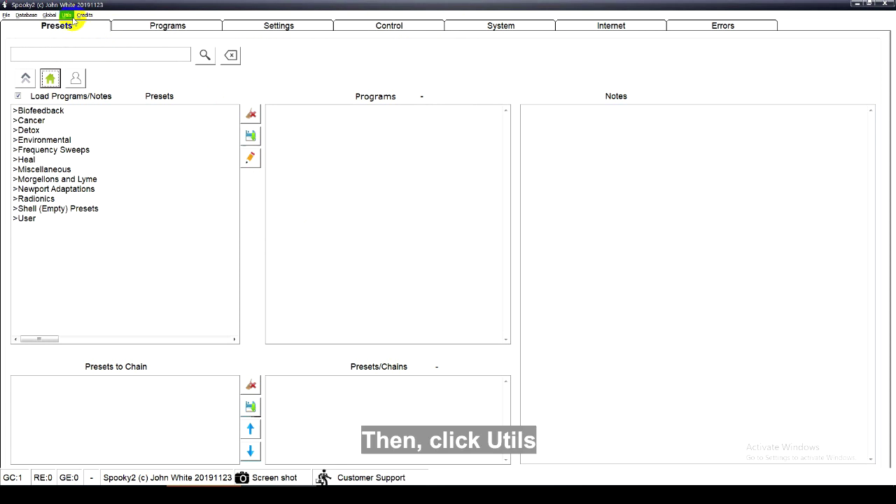
- Run Utils > Rescan Devices so Spooky2 again reports one generator detected
{"action": "left_click", "coordinate": [67, 15]}
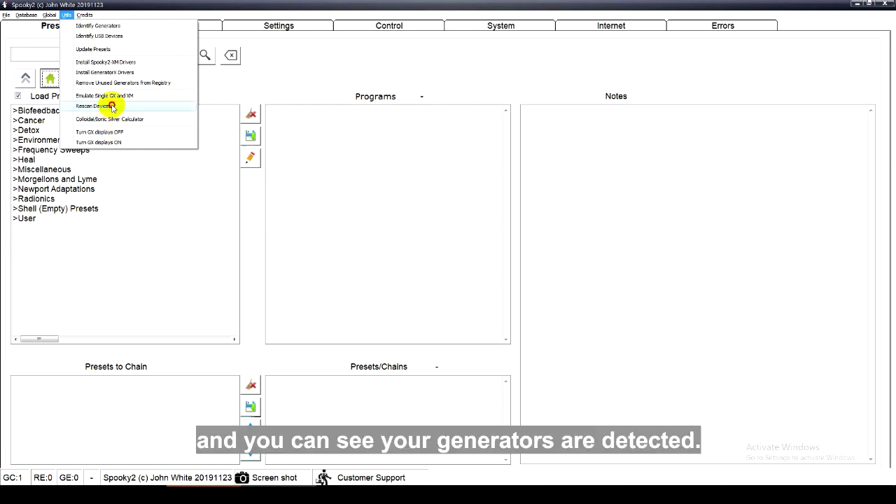
{"action": "left_click", "coordinate": [112, 106]}
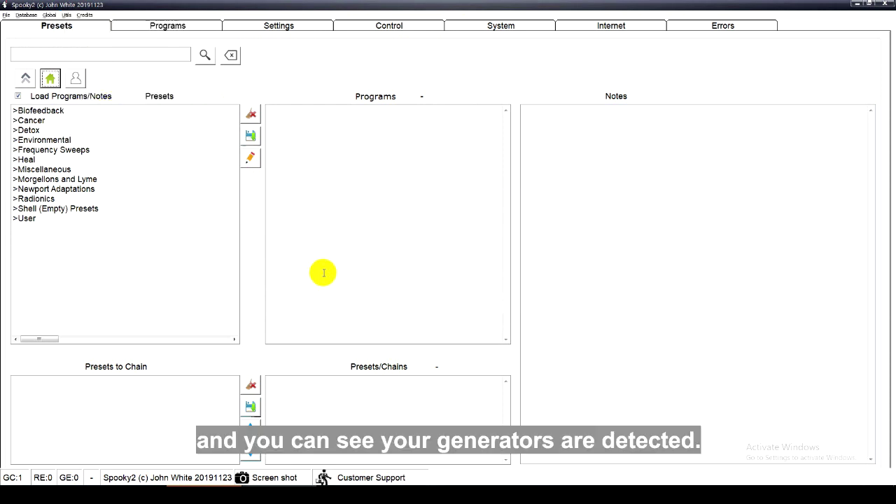